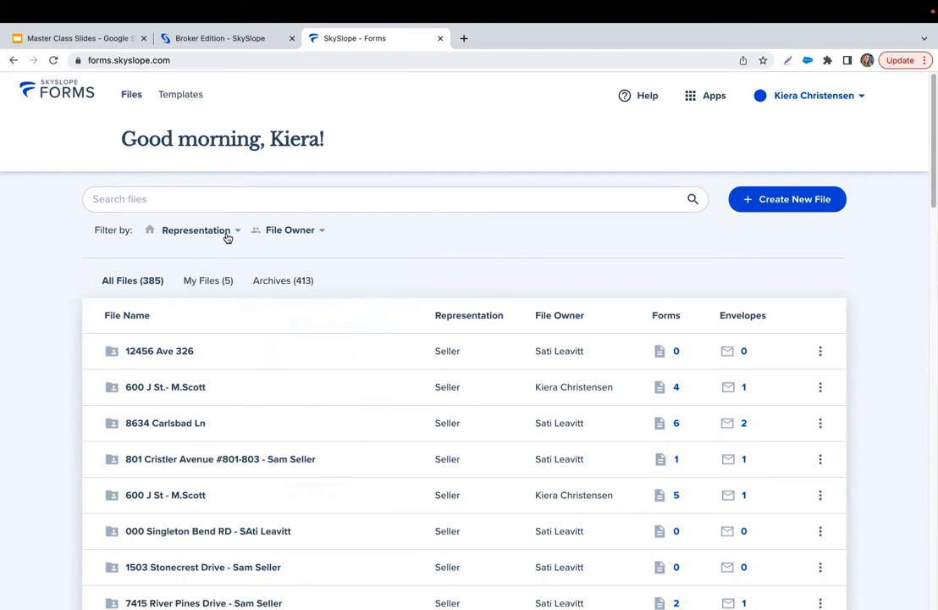
- Open the Templates page and review the personal and brokerage templates, including the available actions for the Example P. template
left_click(227, 234)
left_click(226, 237)
left_click(191, 101)
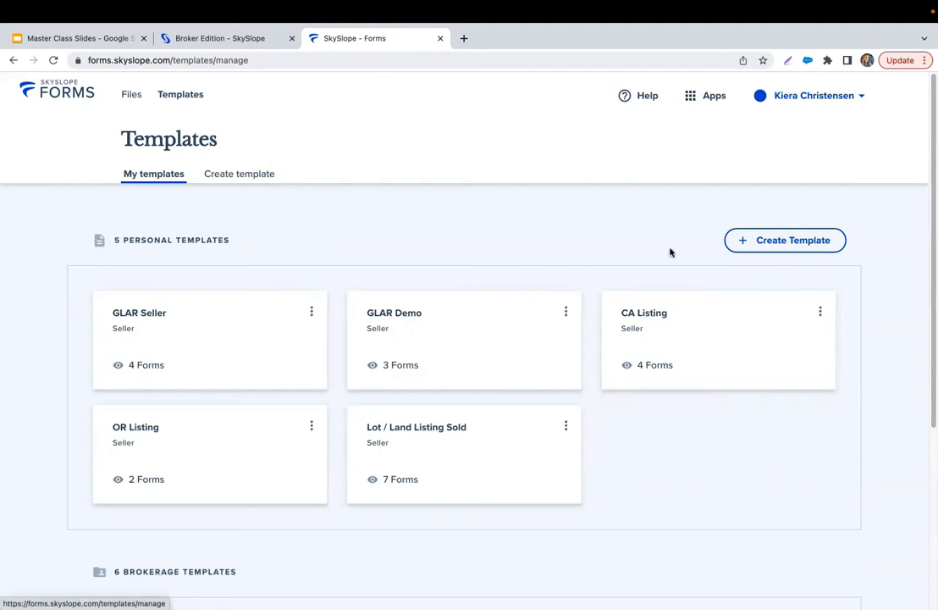
scroll(48, 303, "down", 3)
scroll(48, 303, "down", 3)
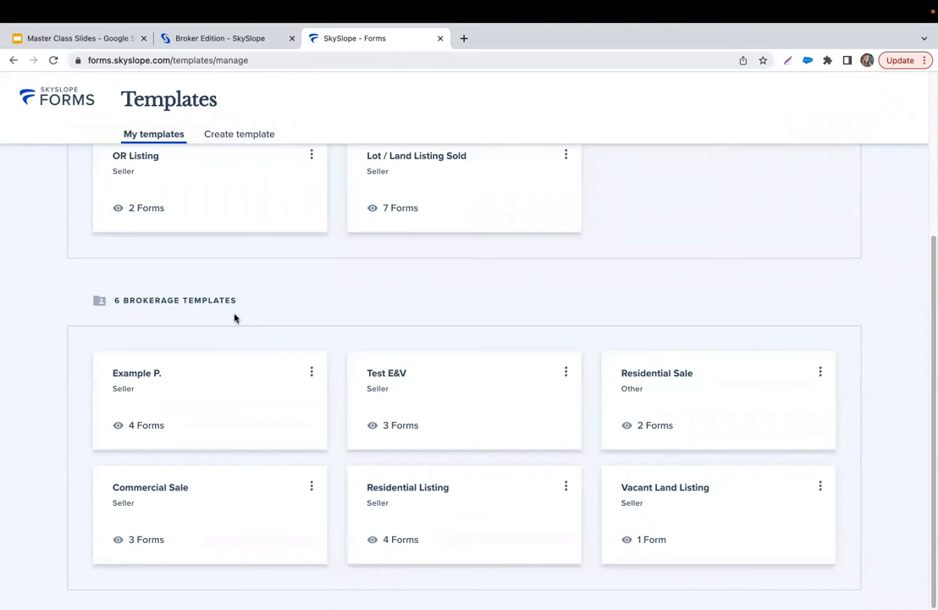
left_click(311, 371)
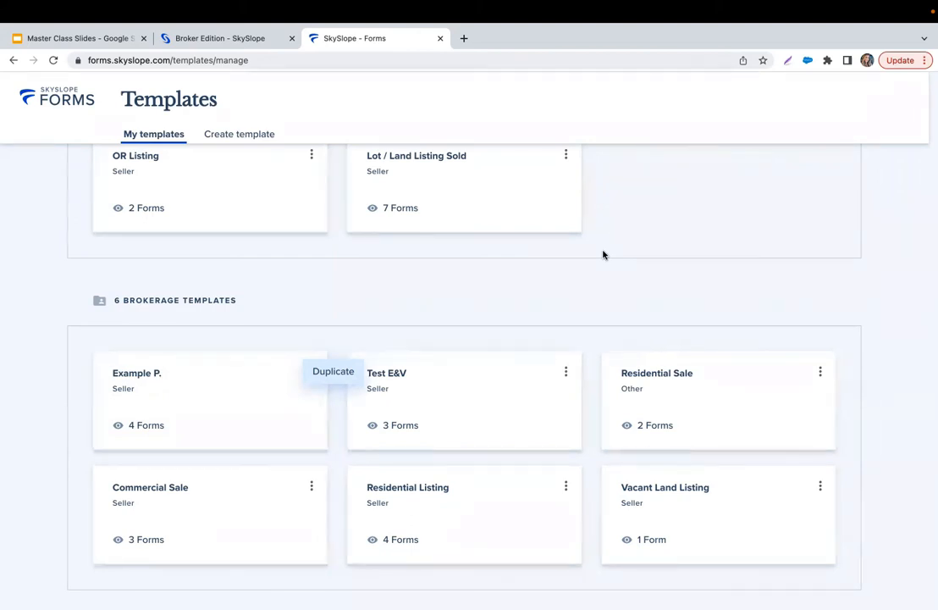
scroll(706, 263, "up", 1)
scroll(706, 262, "up", 5)
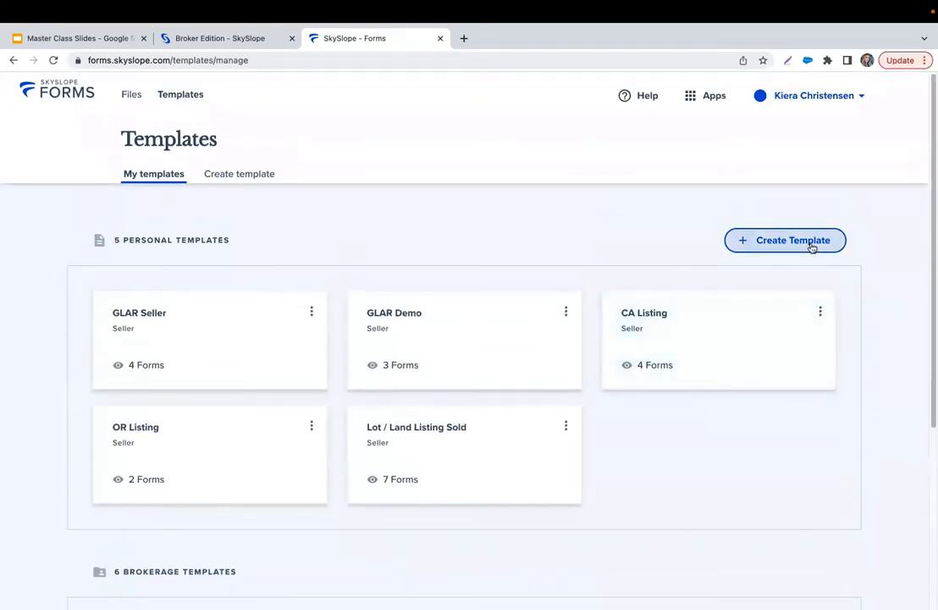
- Create a new Seller template named "Master Class Demo"
left_click(811, 245)
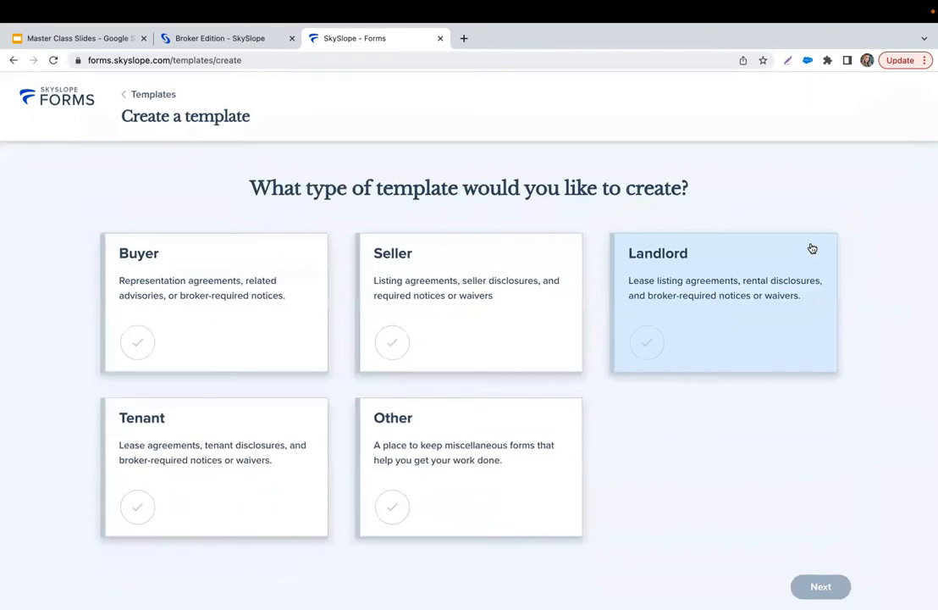
left_click(460, 321)
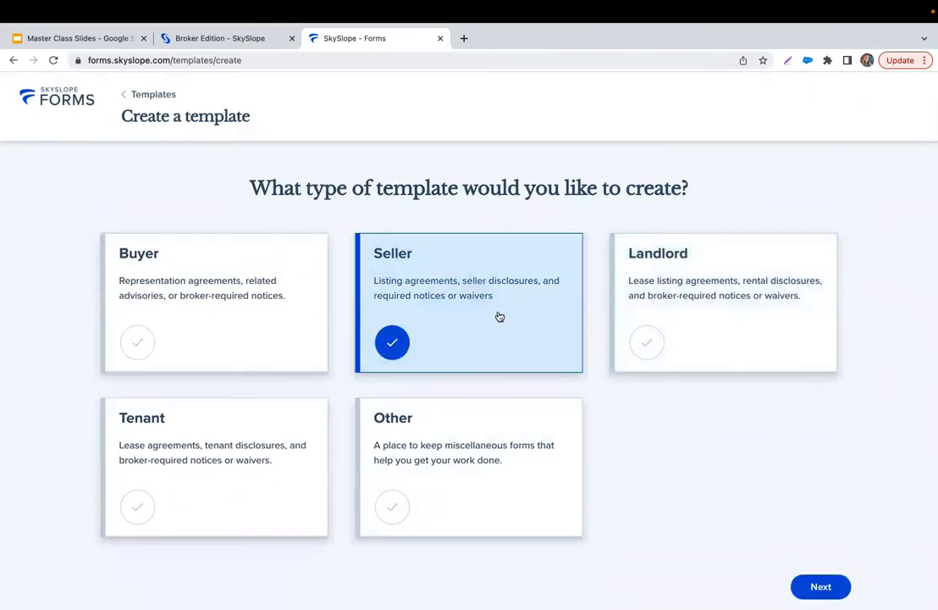
left_click(821, 586)
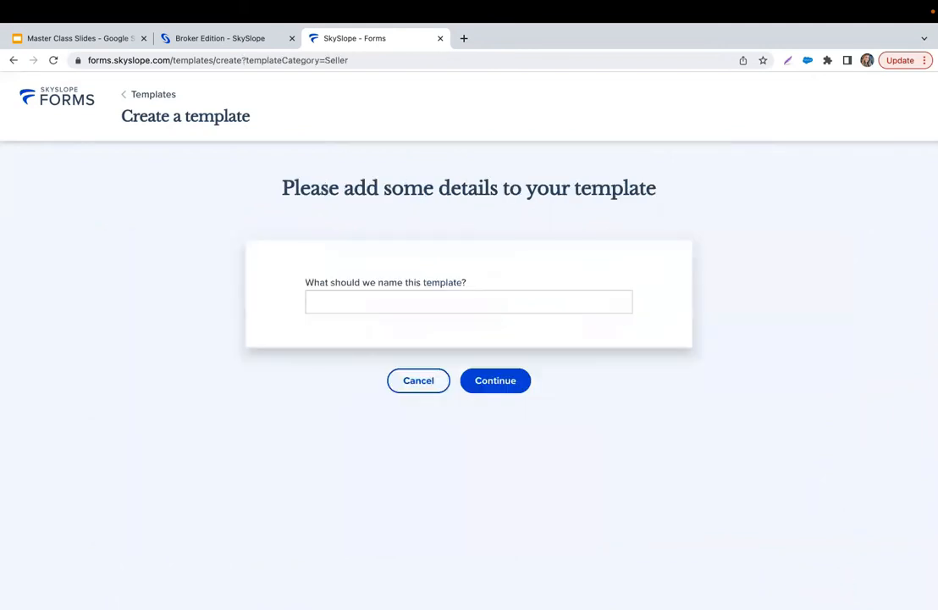
left_click(339, 302)
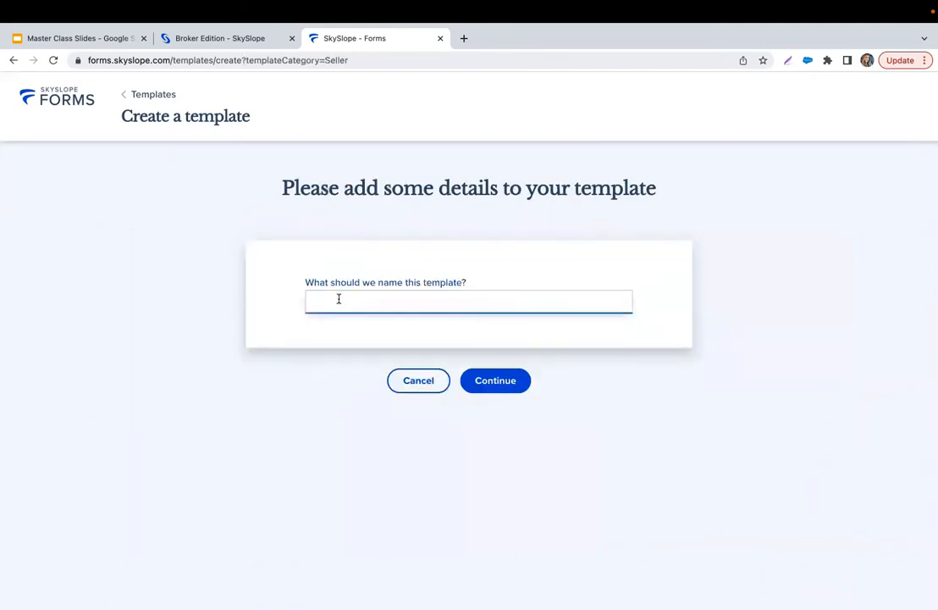
type("Master Class Demo")
left_click(508, 381)
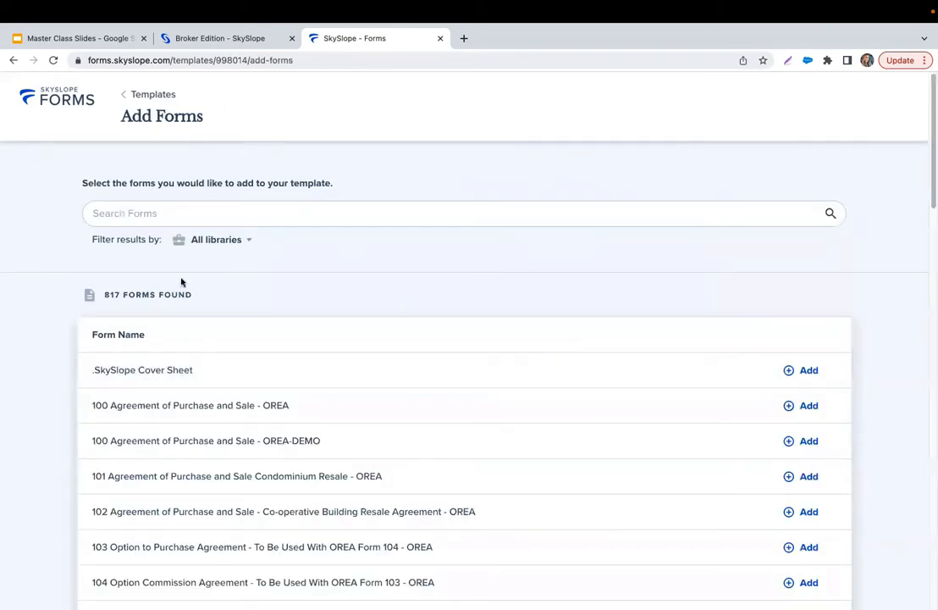
- From My Broker Library, add the COVID-19 Advisory - Demo Form and Agent Teaming Agreement for Listing - Demo Form to the template
left_click(236, 241)
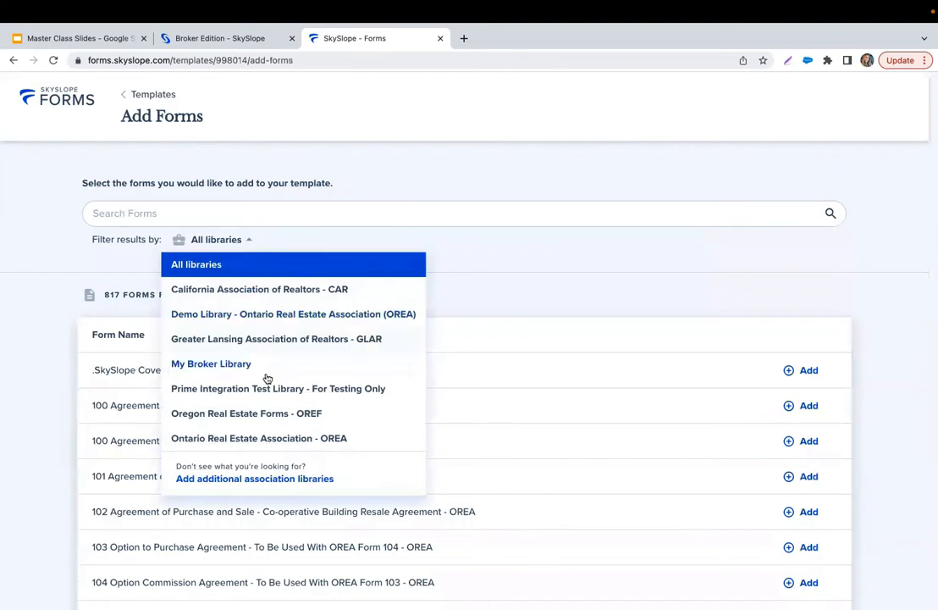
left_click(331, 373)
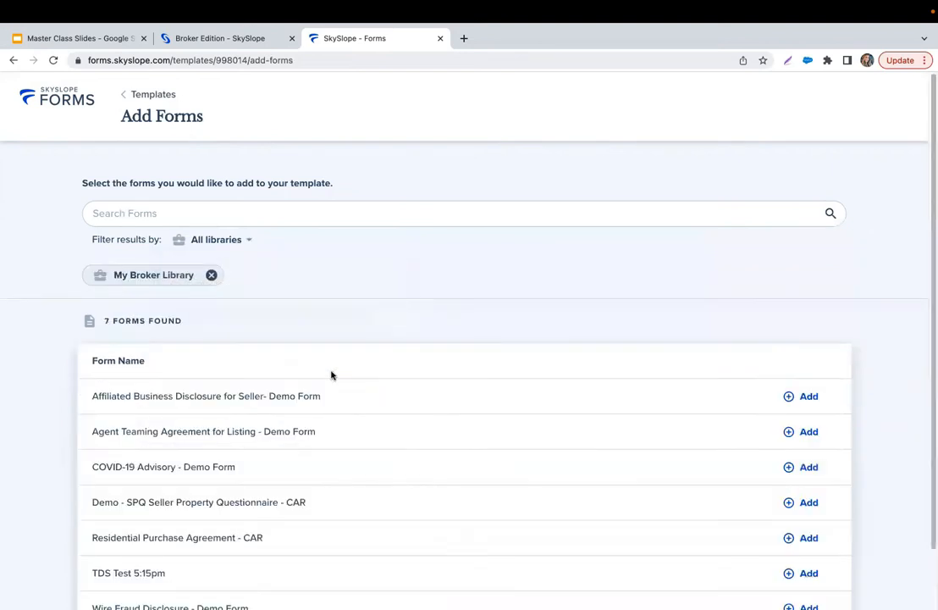
left_click(239, 242)
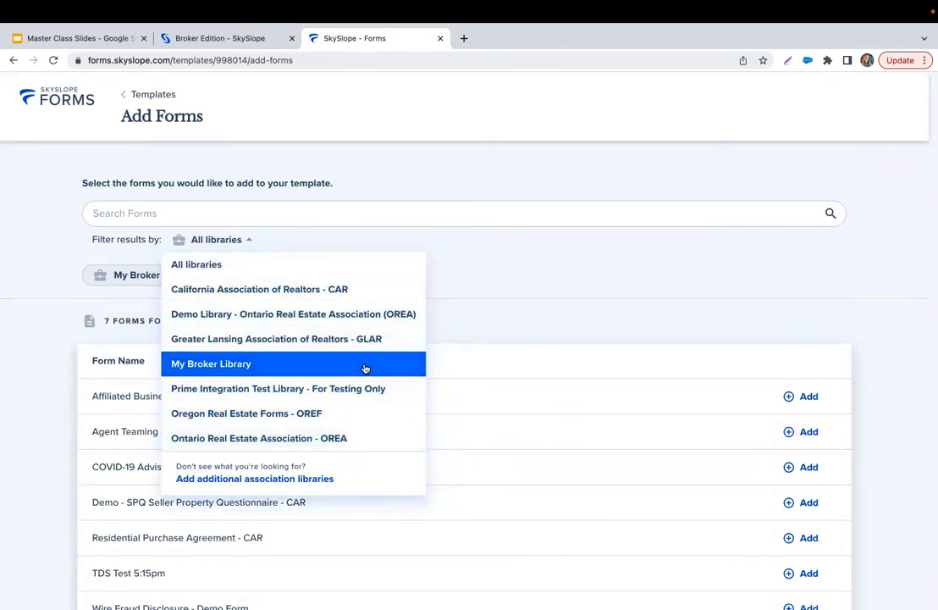
left_click(570, 325)
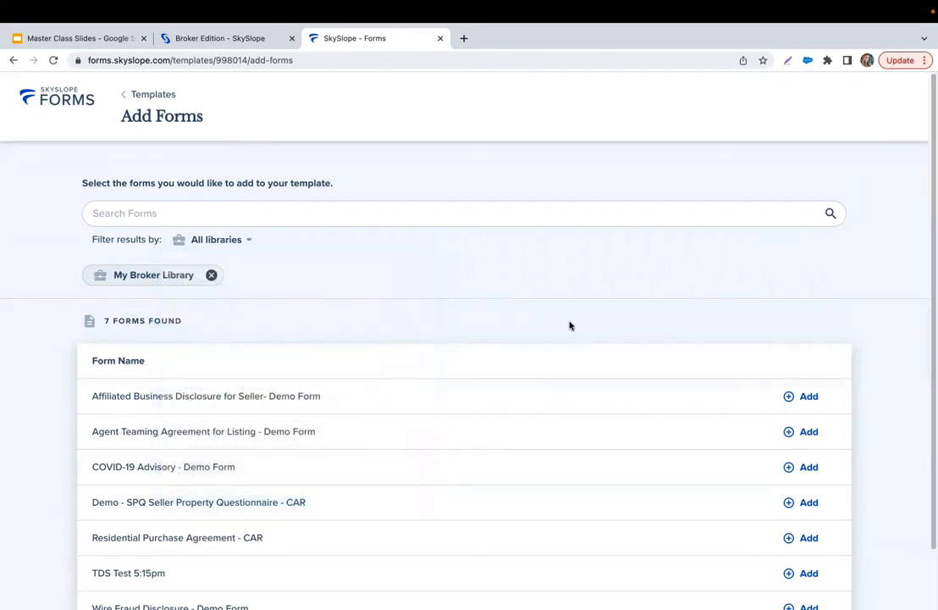
scroll(597, 333, "down", 2)
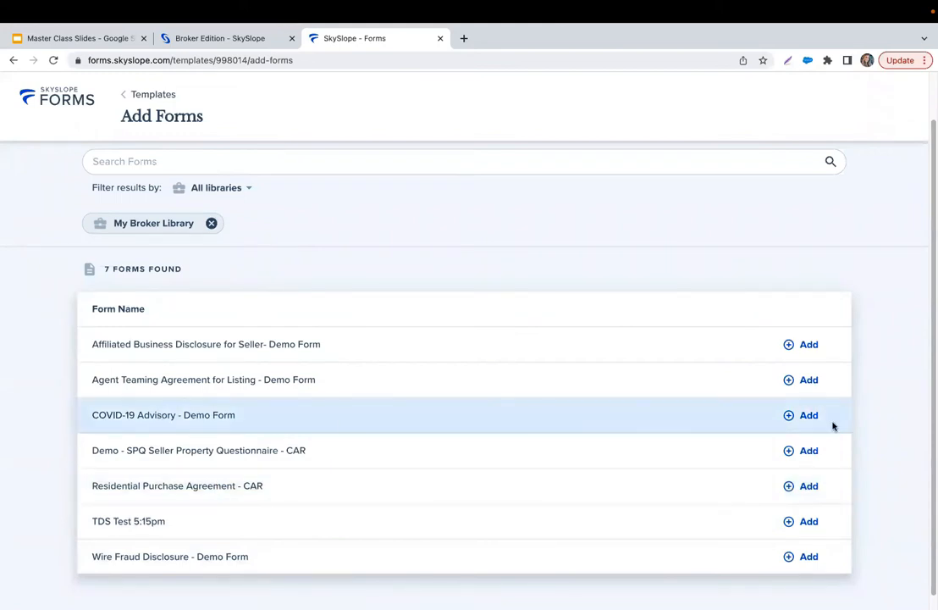
left_click(804, 416)
left_click(803, 380)
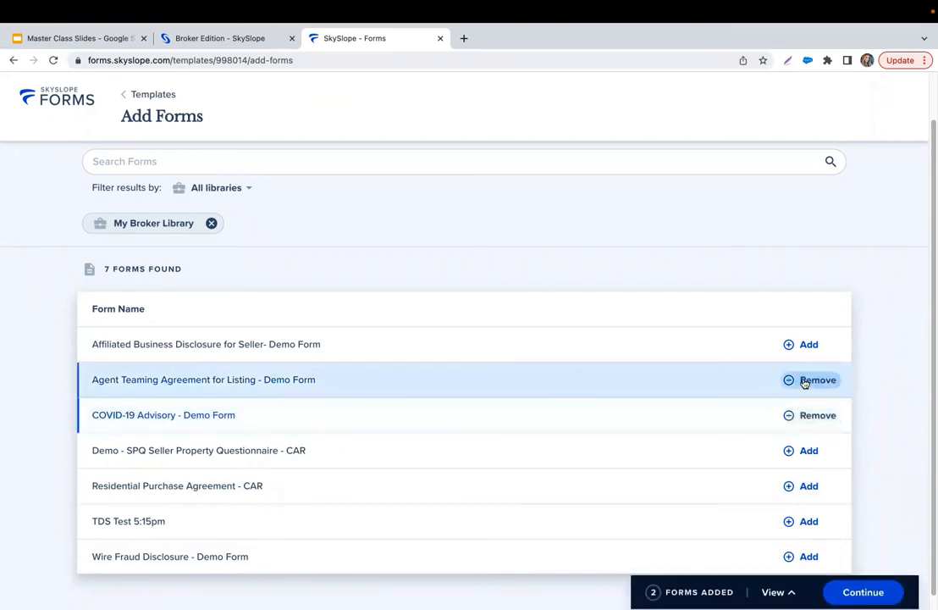
left_click(860, 592)
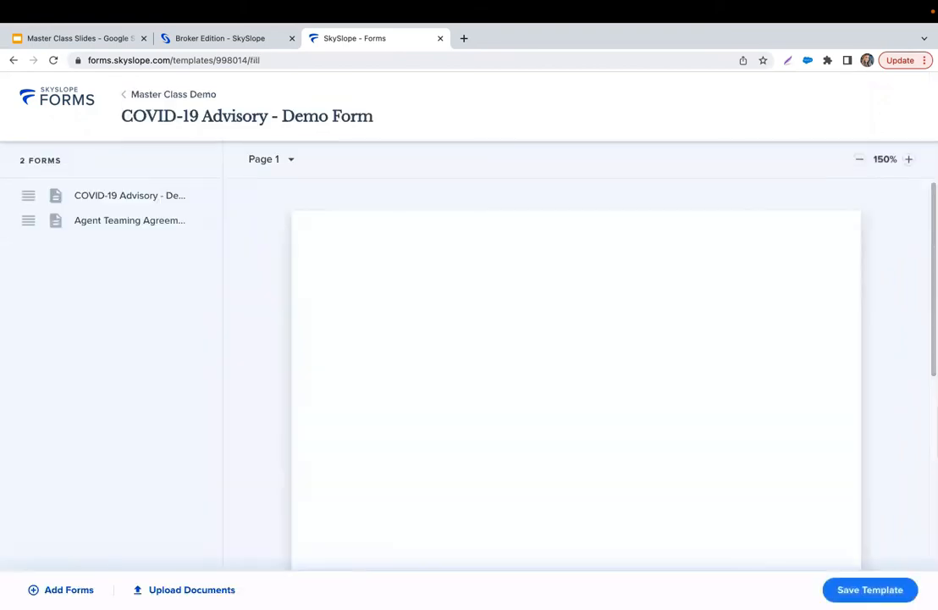
- Add the form 105 Schedule - Agreement of Purchase and Sale - OREA-DEMO from the Ontario Real Estate Association (OREA) demo library to the template
scroll(750, 387, "down", 10)
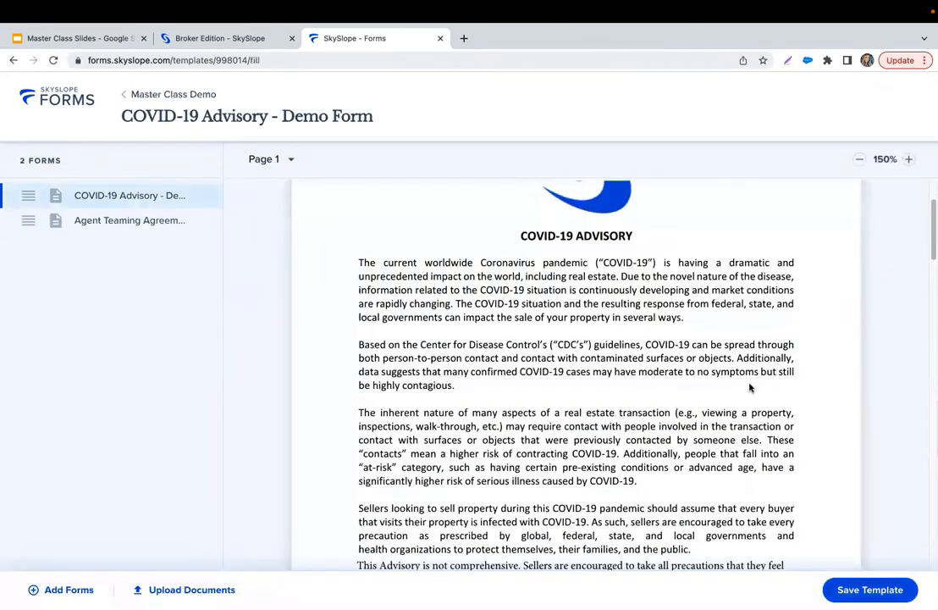
scroll(750, 388, "down", 12)
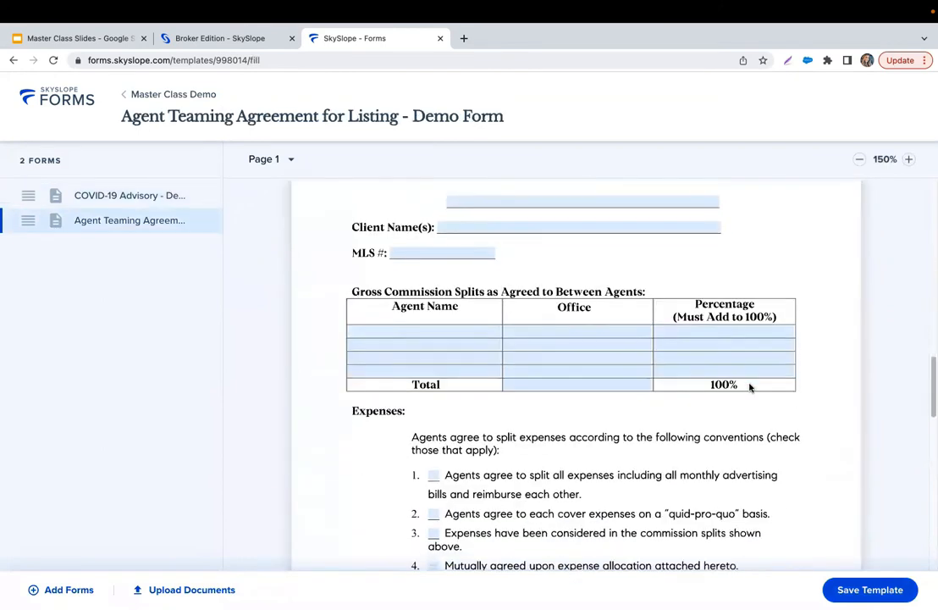
scroll(749, 388, "down", 8)
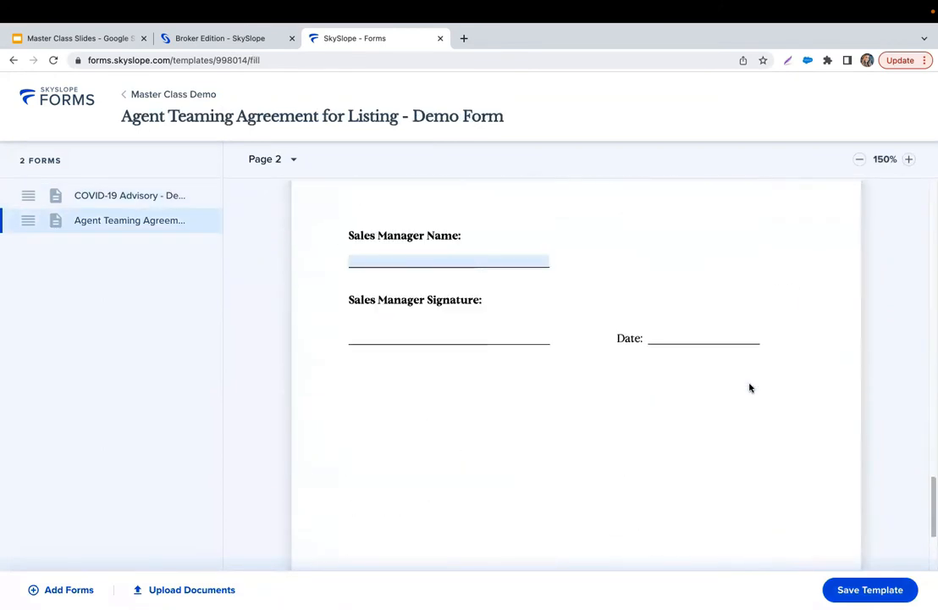
scroll(581, 364, "up", 2)
left_click(64, 589)
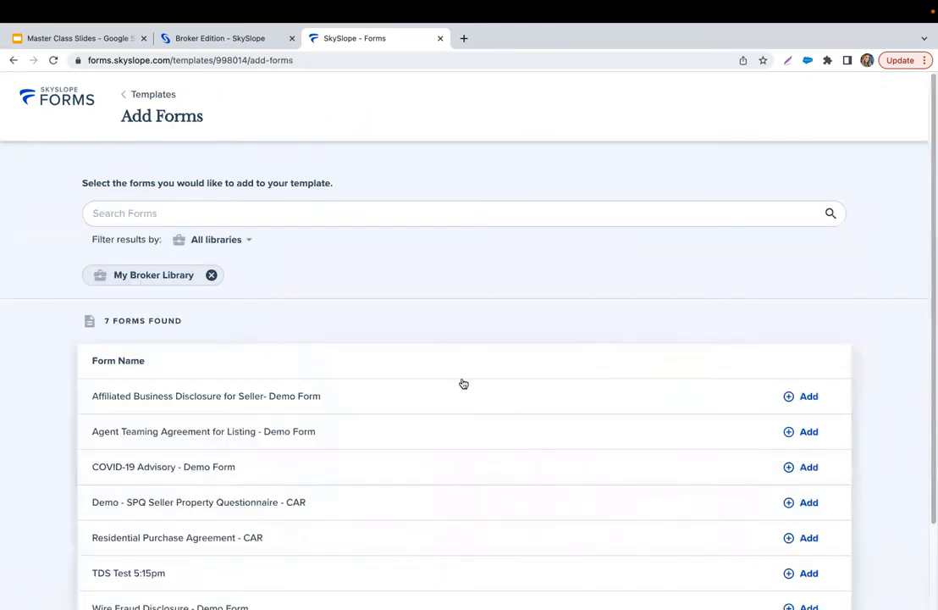
left_click(222, 241)
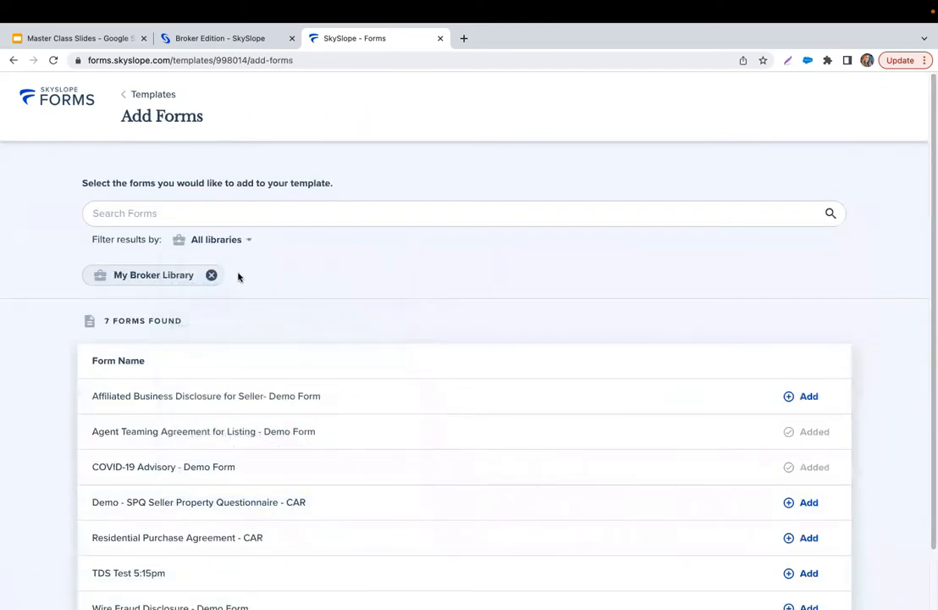
left_click(211, 275)
left_click(234, 242)
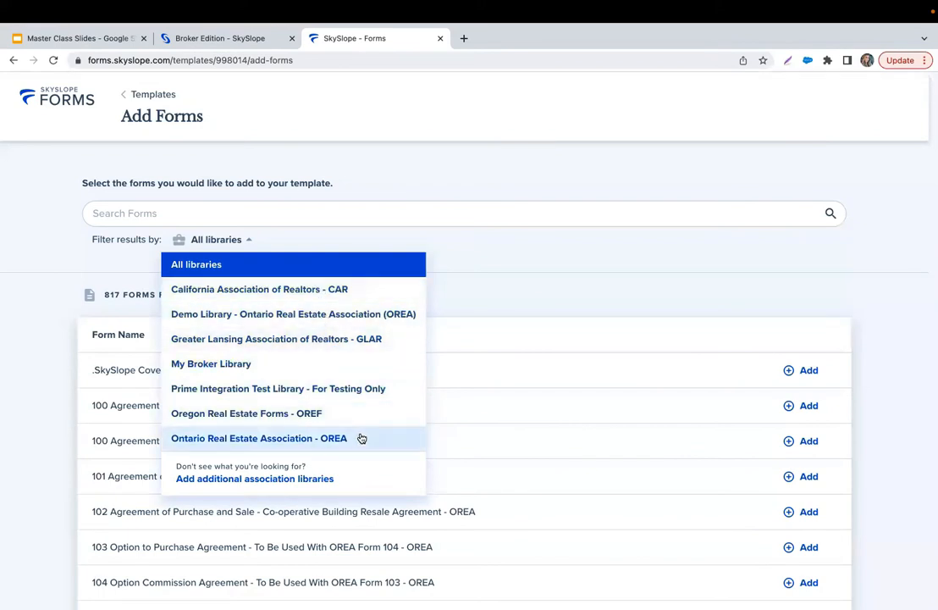
left_click(378, 315)
scroll(375, 328, "down", 1)
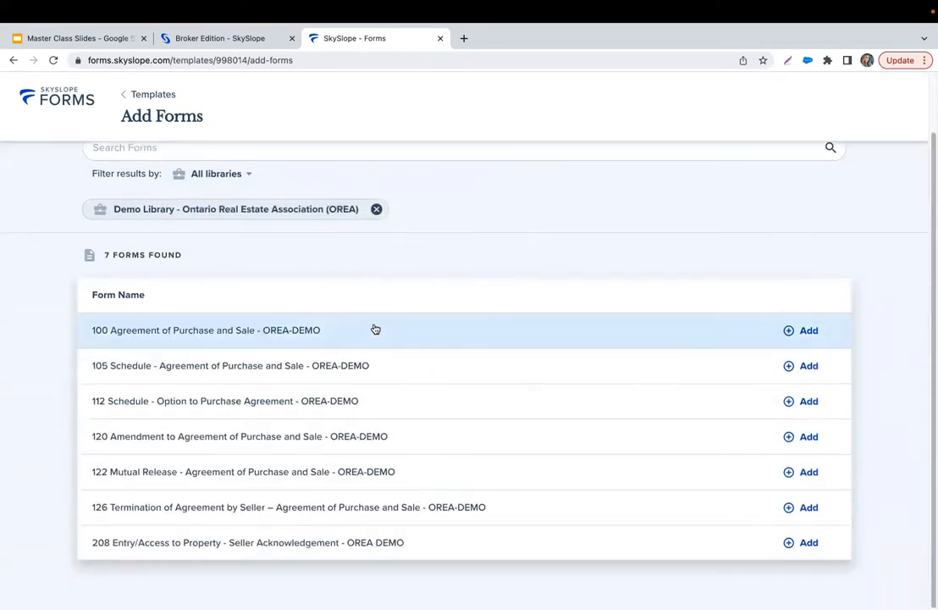
left_click(808, 366)
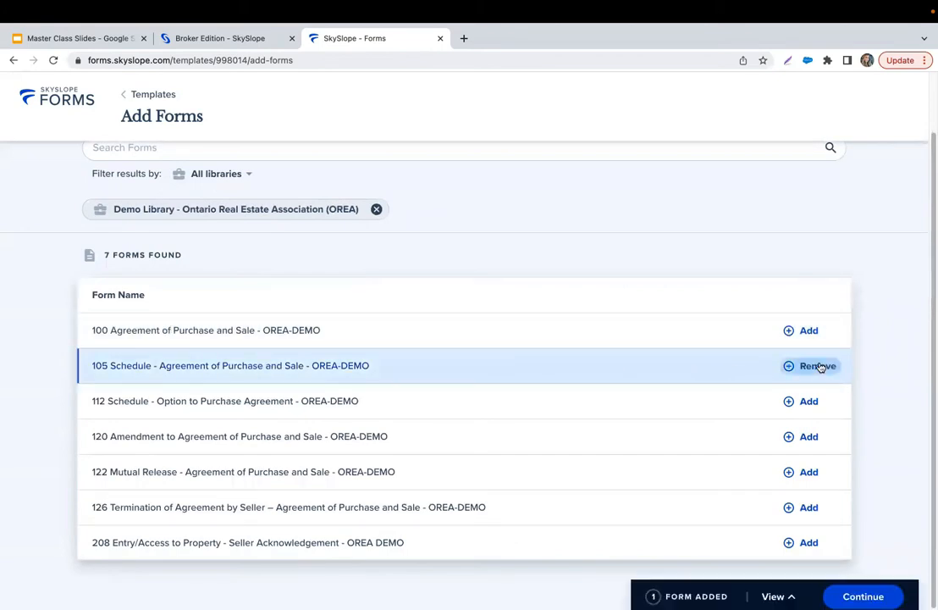
left_click(861, 596)
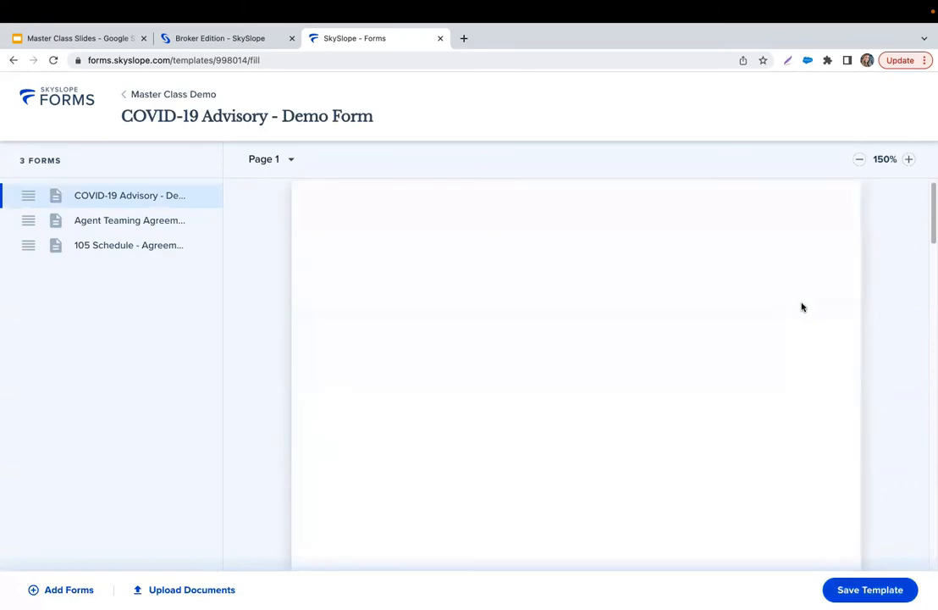
- Open the clause list for the terms and conditions of the template's 105 Schedule form
scroll(747, 348, "down", 15)
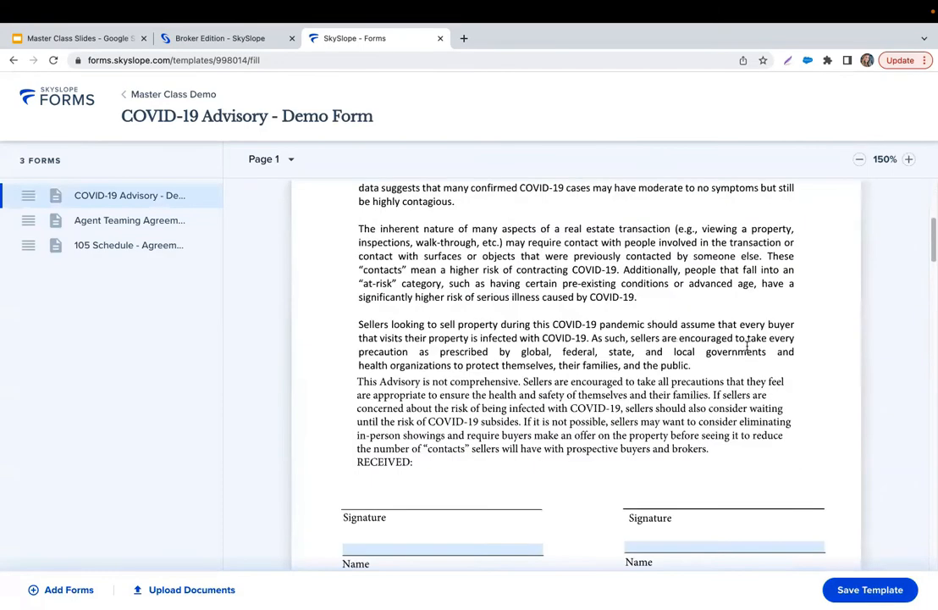
left_click(122, 244)
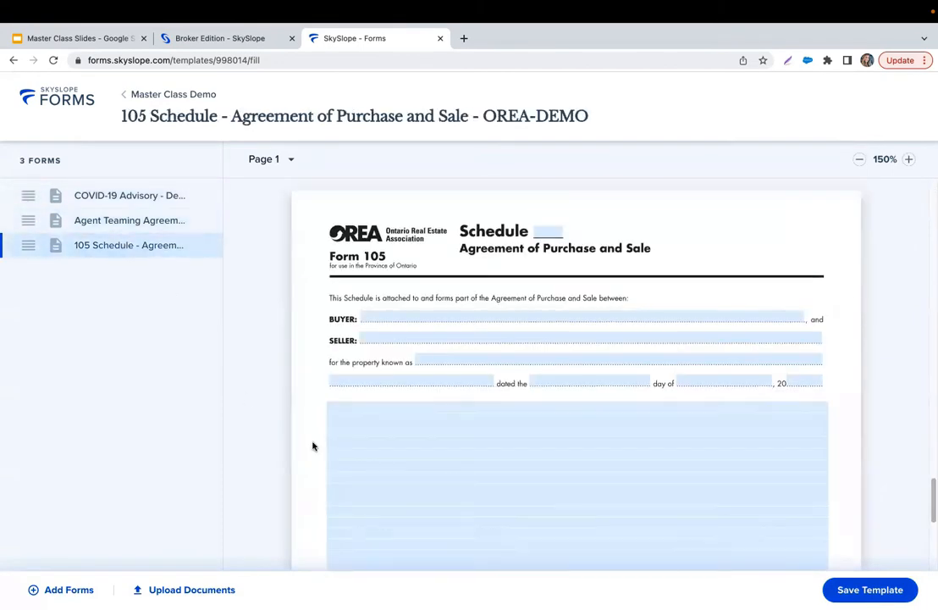
left_click(390, 339)
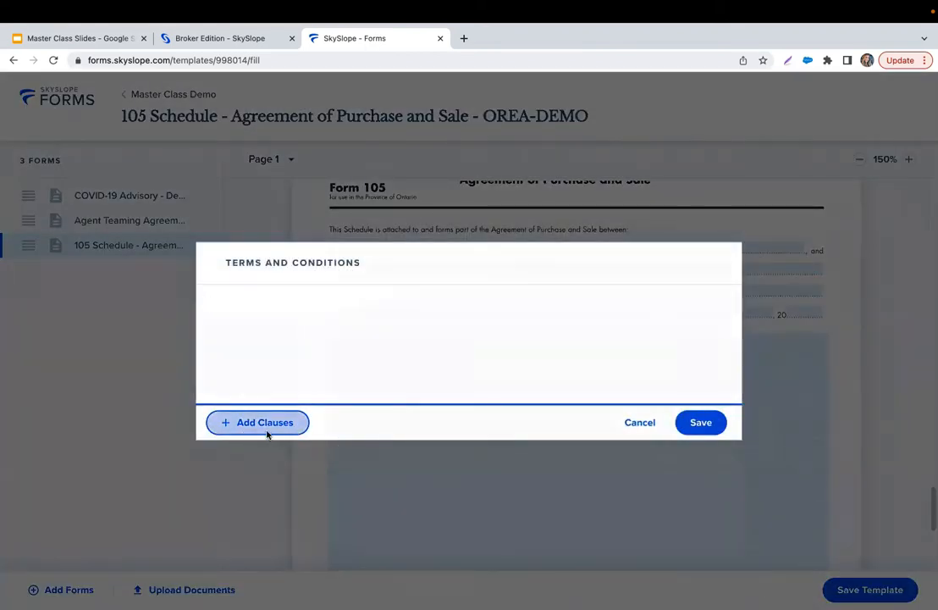
left_click(264, 429)
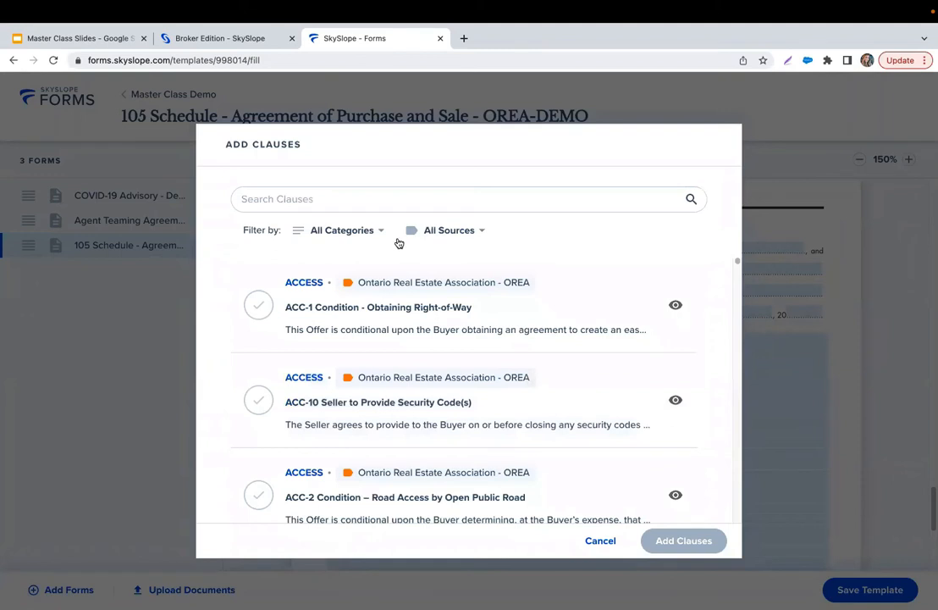
- Examine the clause category and source filters, leave without adding any clause, and return to the Templates page
left_click(357, 230)
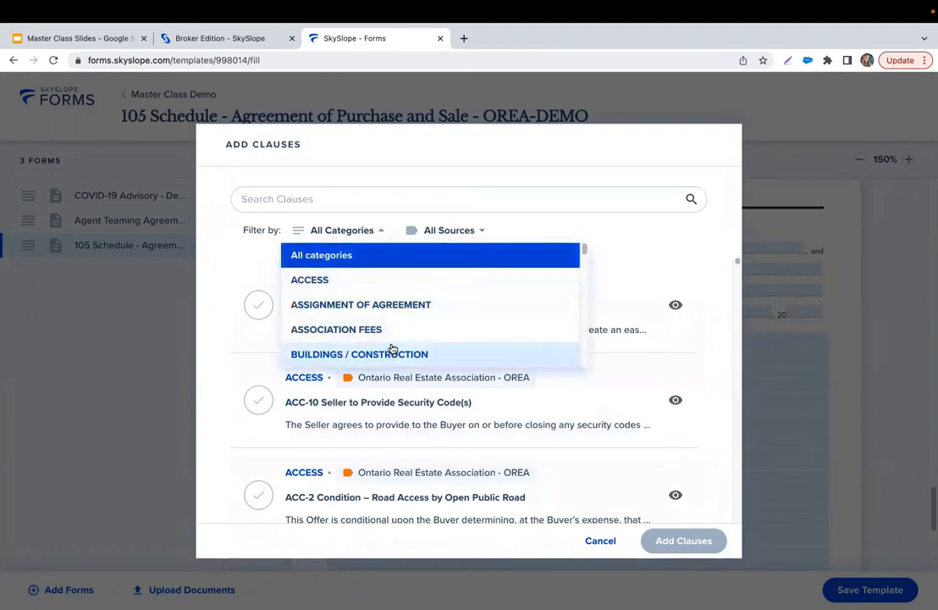
scroll(404, 305, "down", 3)
scroll(404, 317, "down", 5)
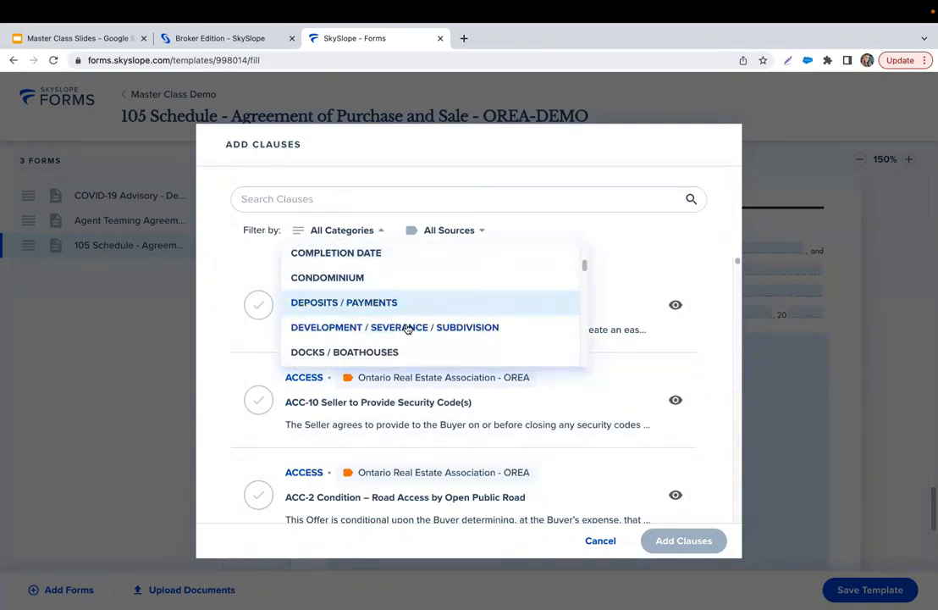
left_click(465, 231)
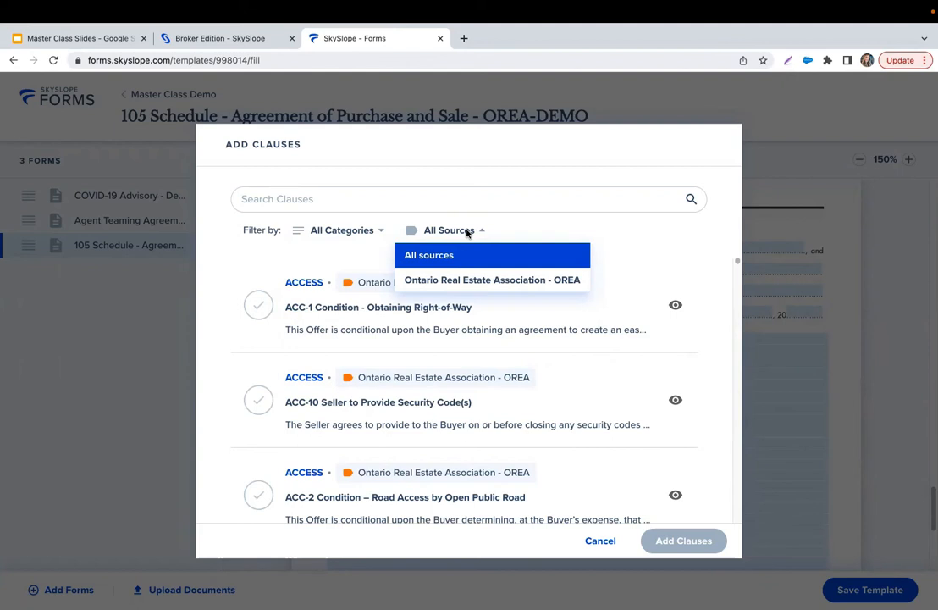
left_click(606, 543)
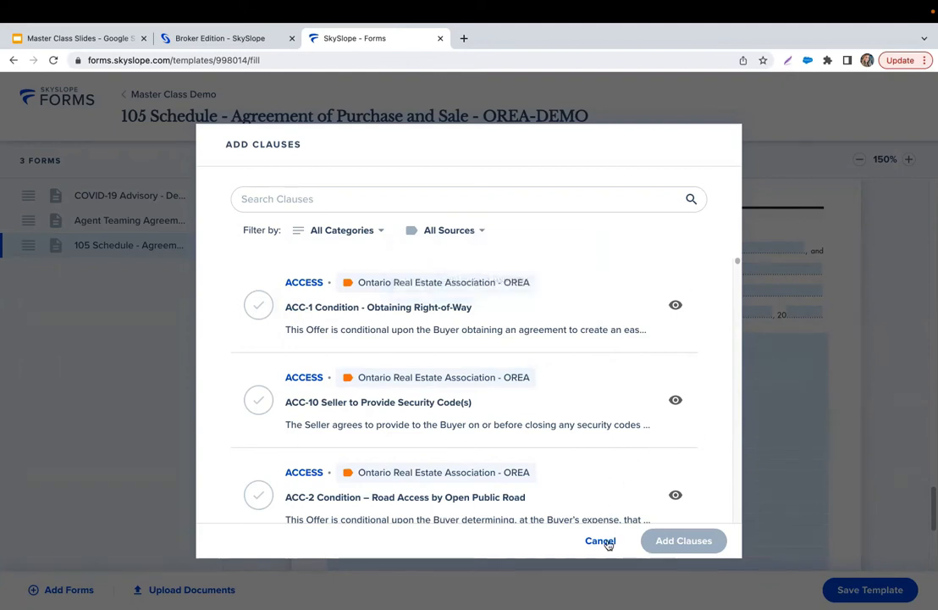
left_click(606, 542)
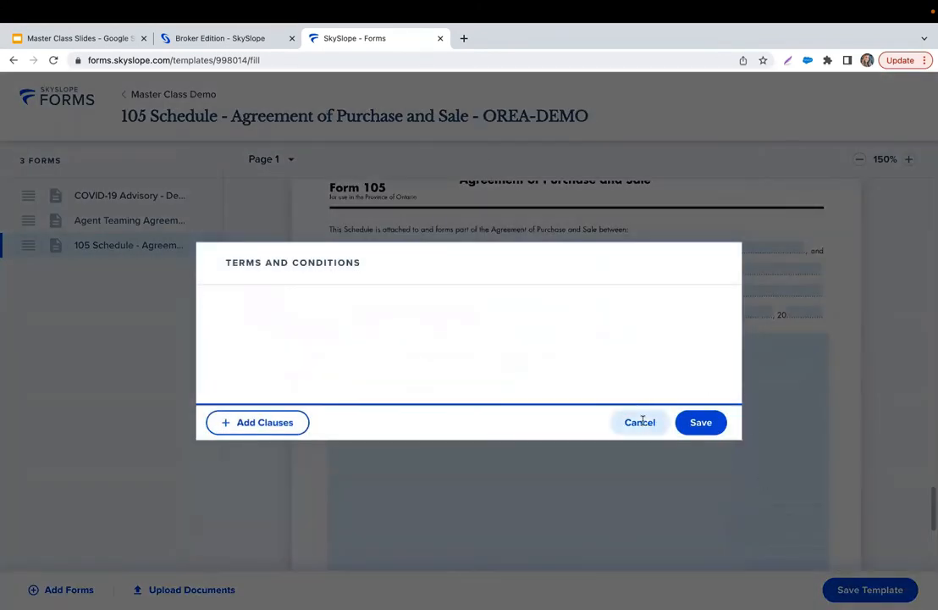
left_click(642, 421)
left_click(172, 97)
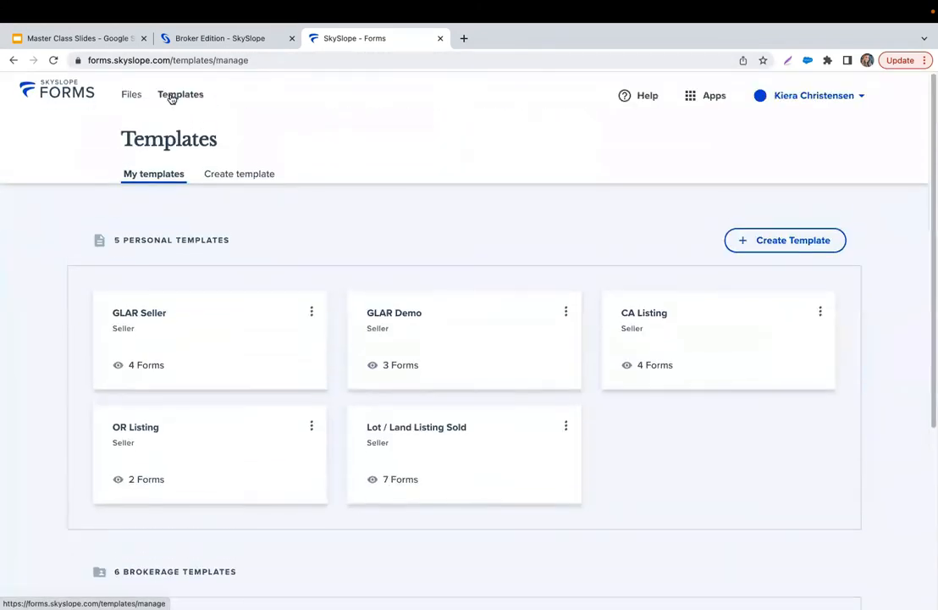
- Go to the Files page, enter Brokerage management, and open the group I love TC Access!
left_click(130, 95)
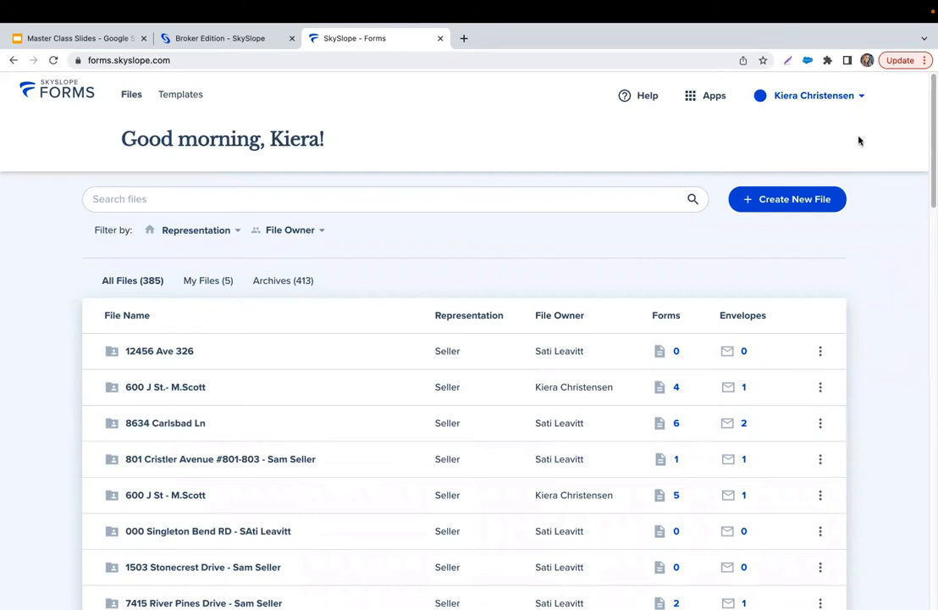
left_click(838, 98)
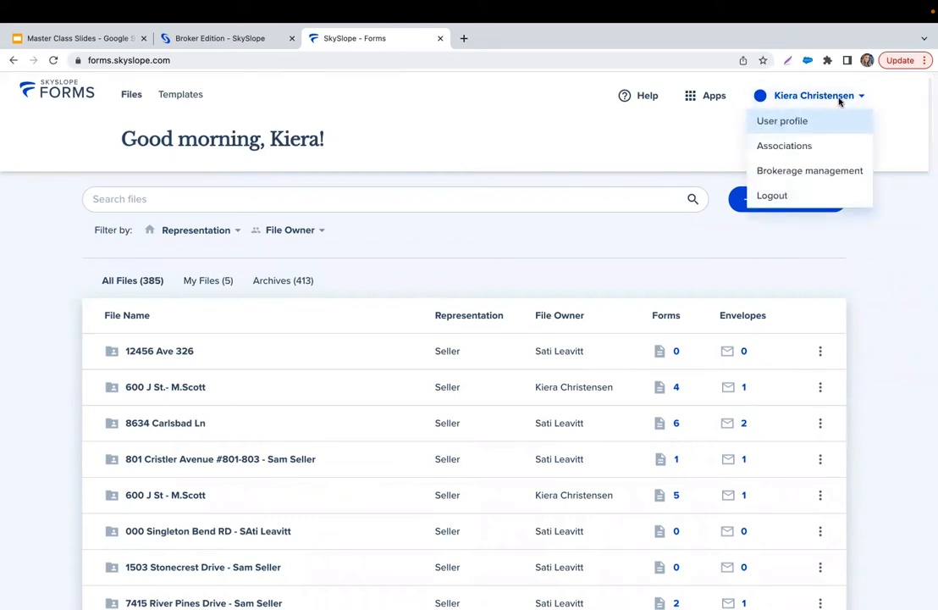
left_click(821, 181)
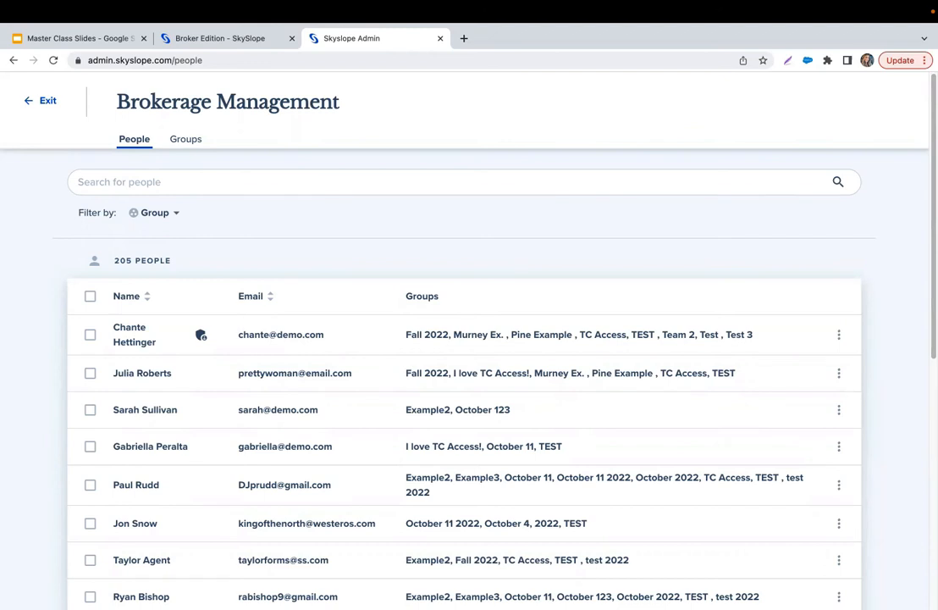
left_click(183, 144)
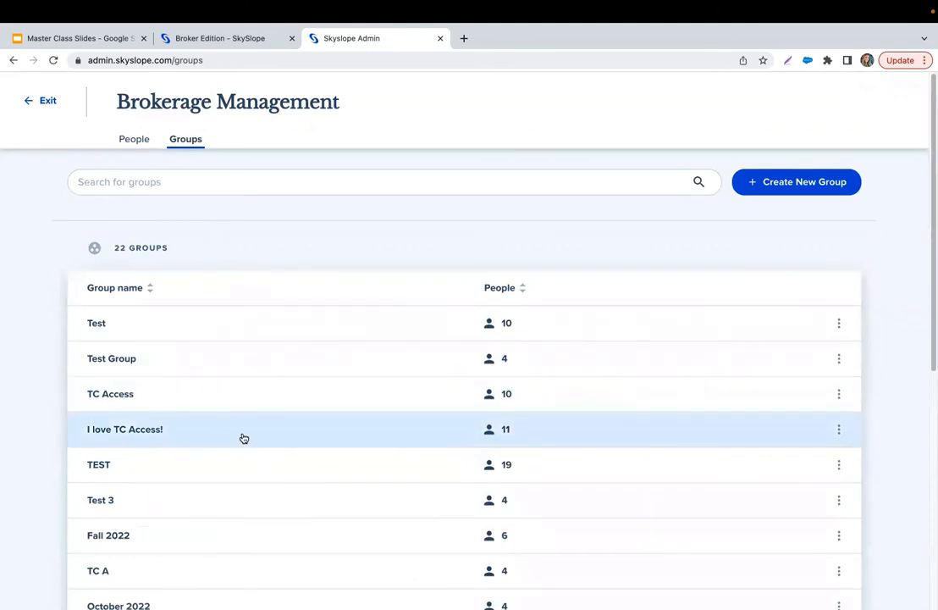
left_click(273, 438)
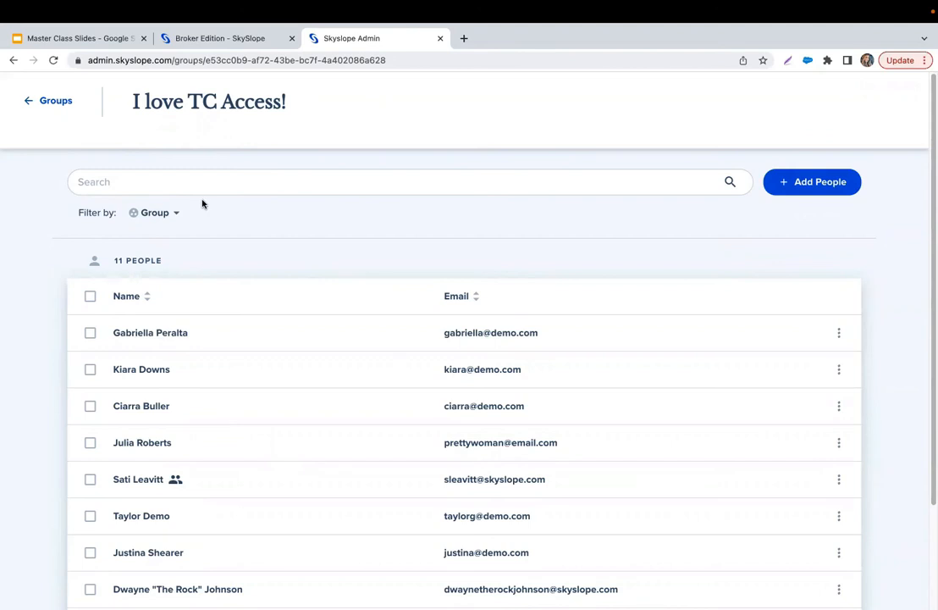
- View the group file management option for the group's second listed member without applying it, and exit Brokerage Management to the Files page
left_click(839, 370)
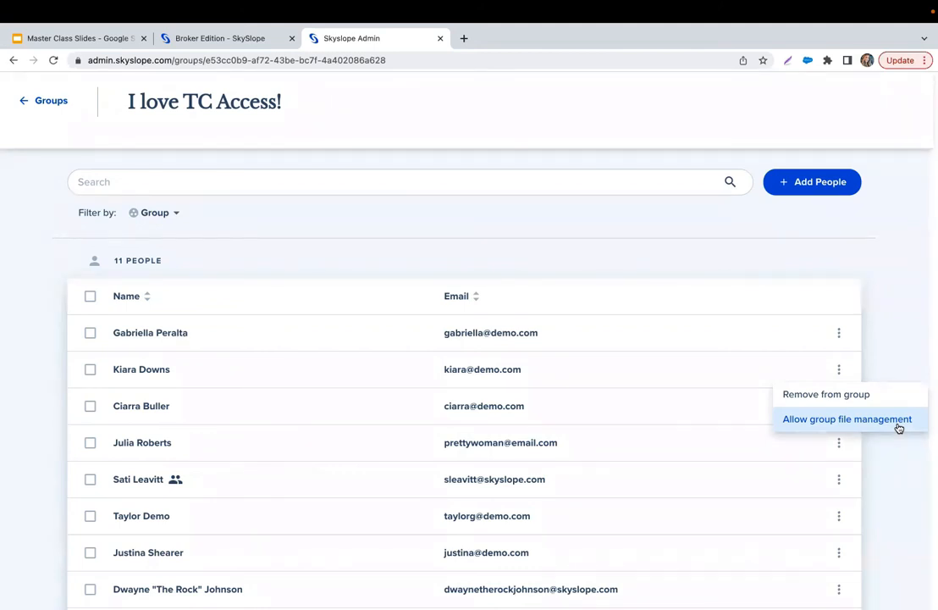
left_click(716, 250)
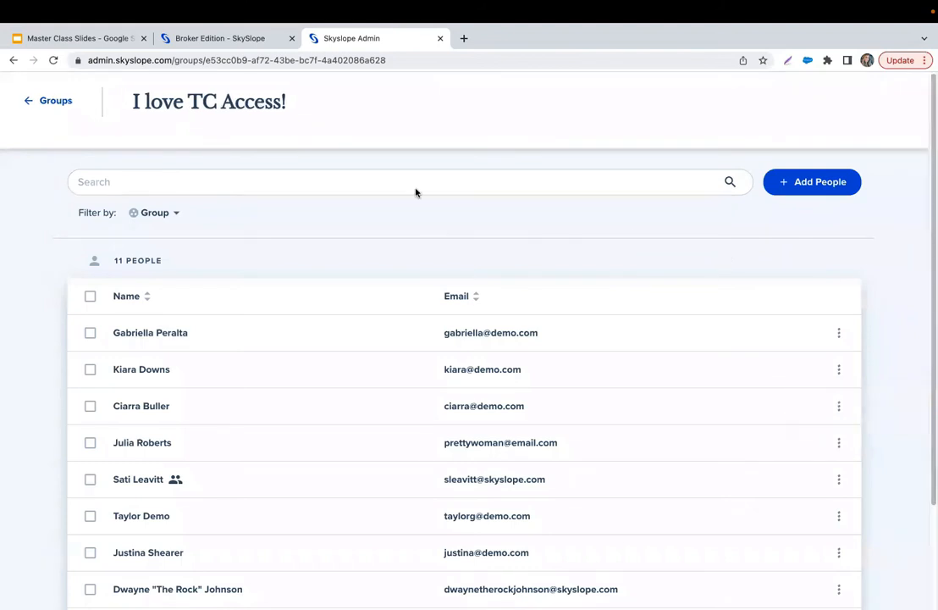
left_click(58, 102)
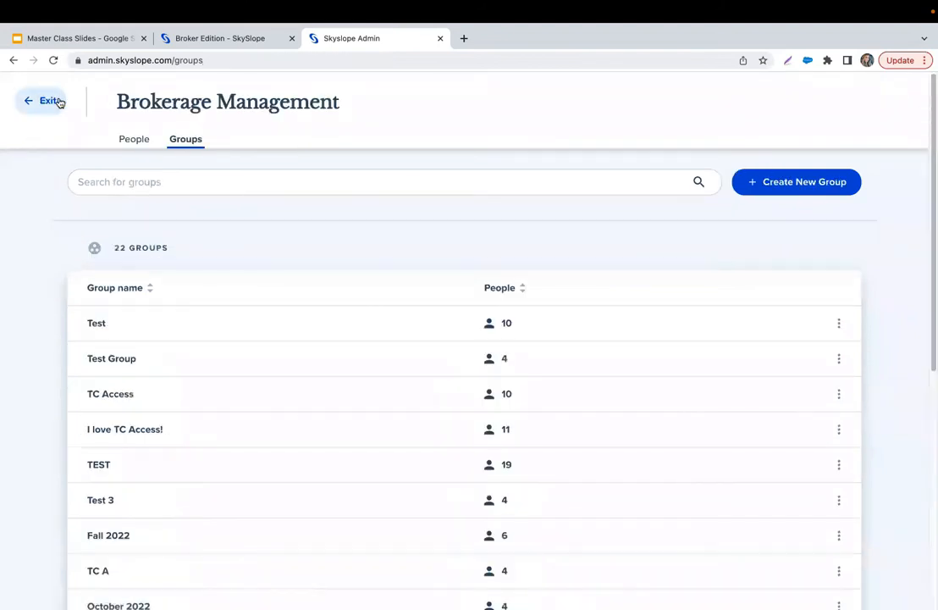
left_click(49, 101)
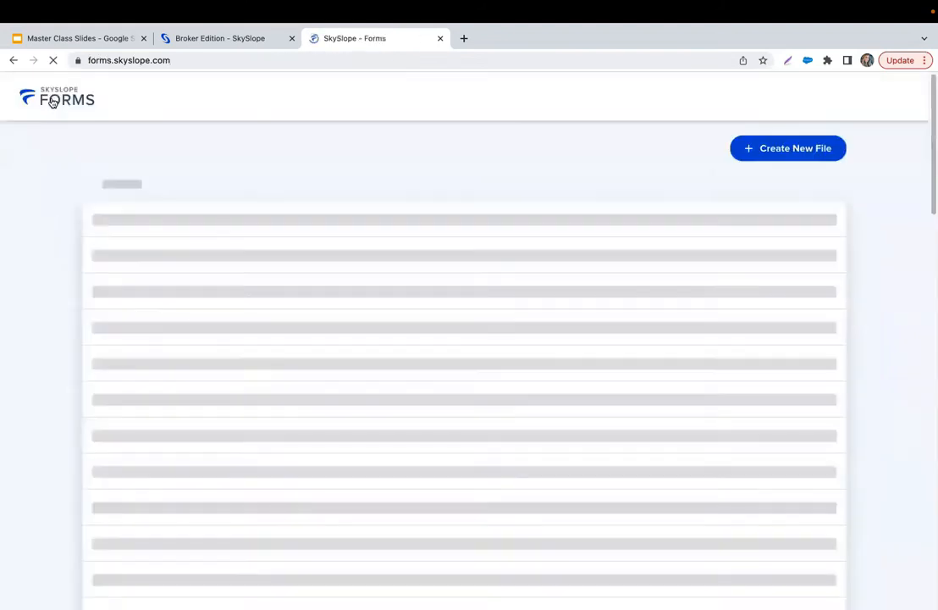
- View the account options and the File Owner filter choices for the file list without applying a filter
left_click(811, 97)
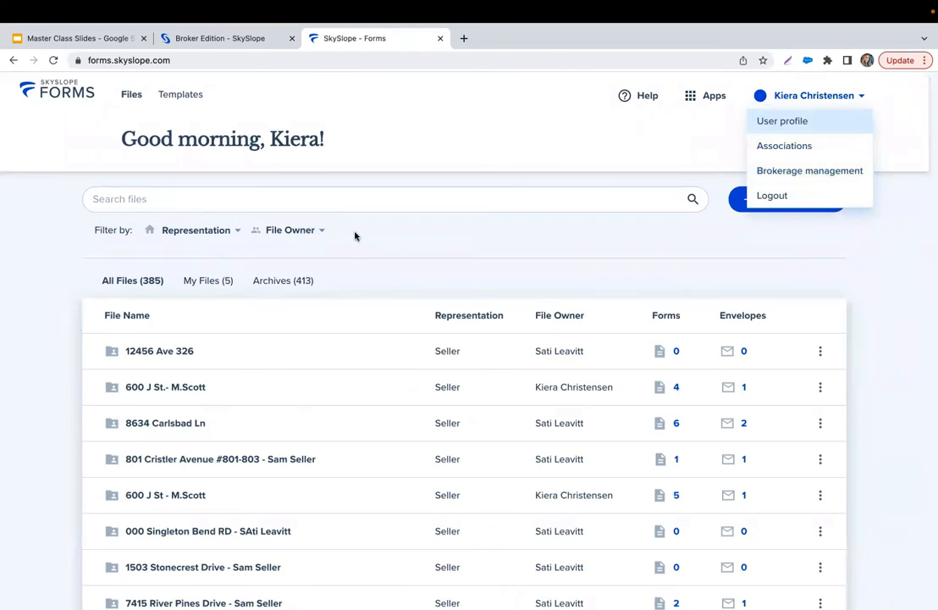
left_click(317, 233)
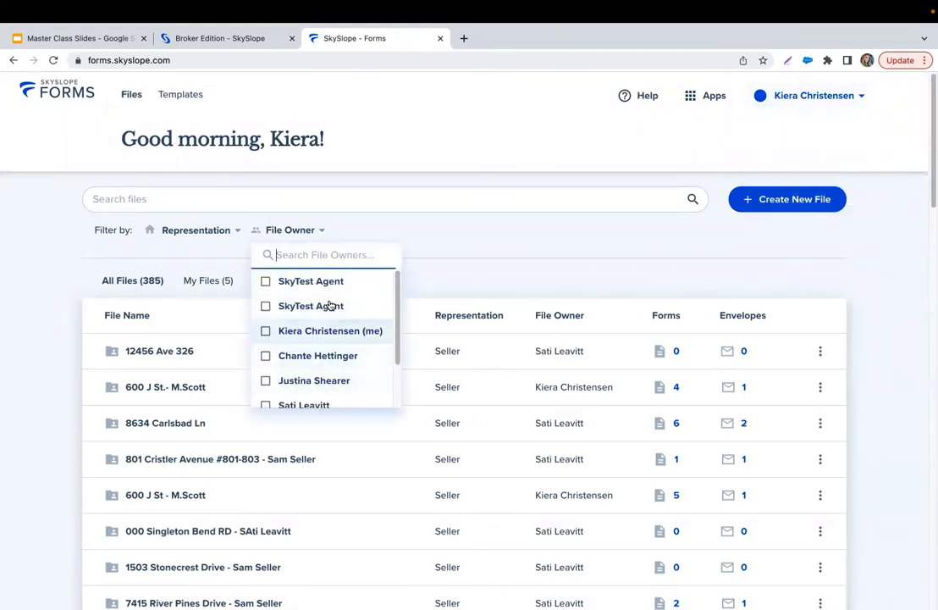
left_click(607, 261)
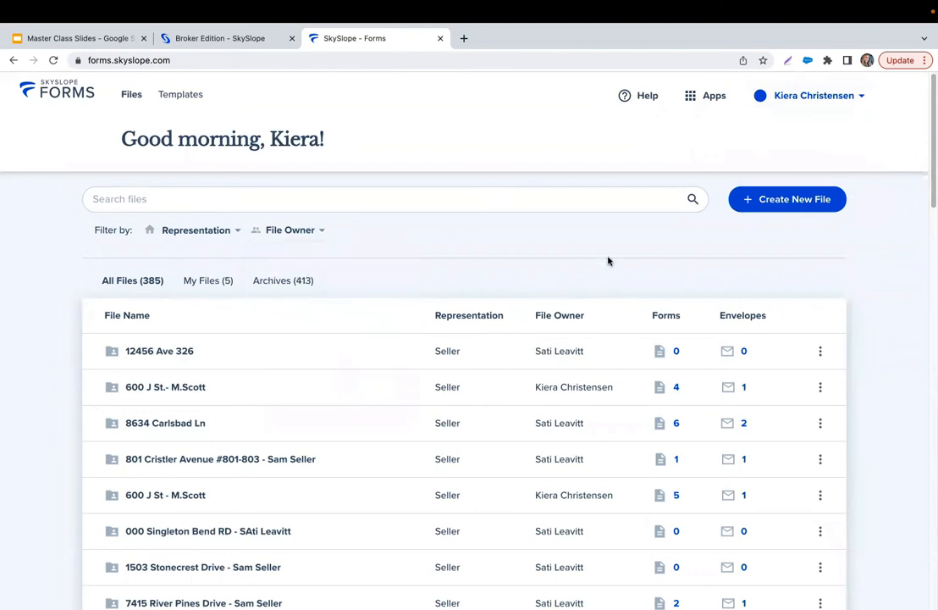
- Start creating a new file and examine the full list of available people in the File Owner field
left_click(798, 203)
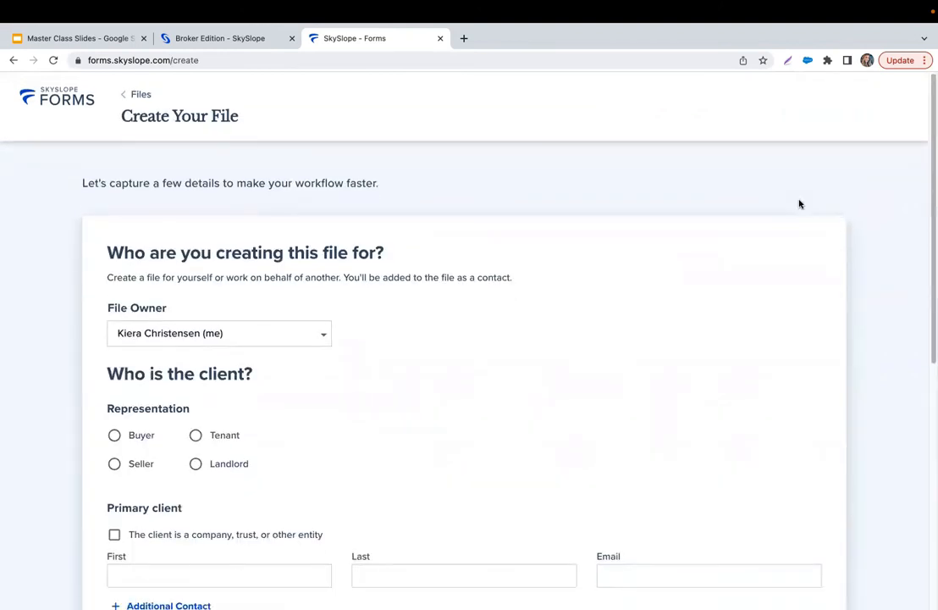
left_click(324, 335)
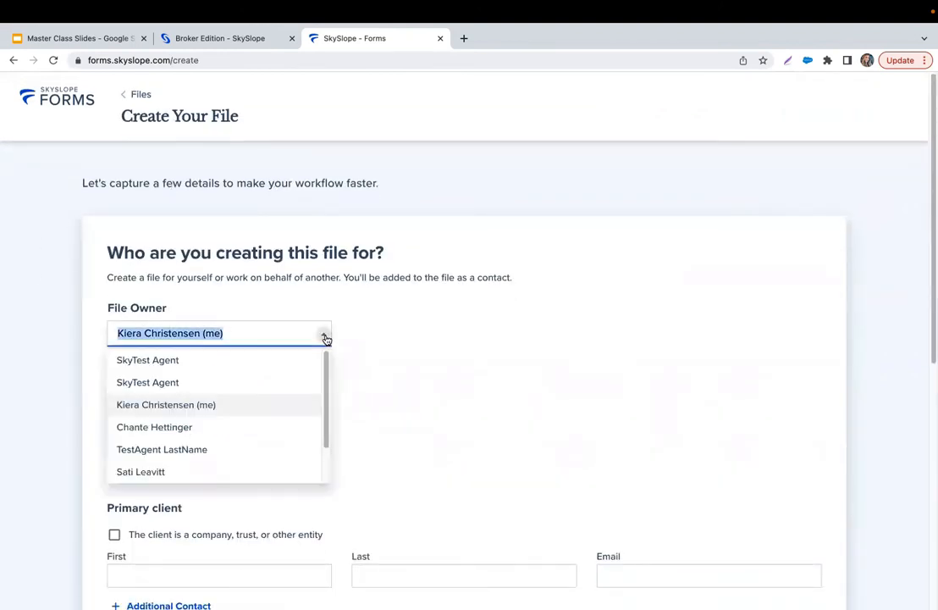
scroll(263, 415, "down", 2)
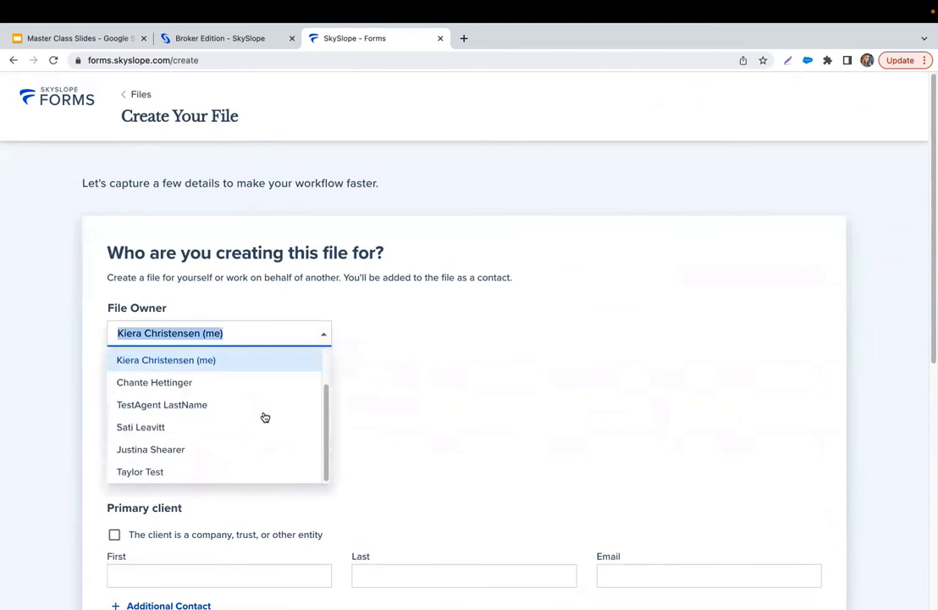
scroll(265, 417, "up", 2)
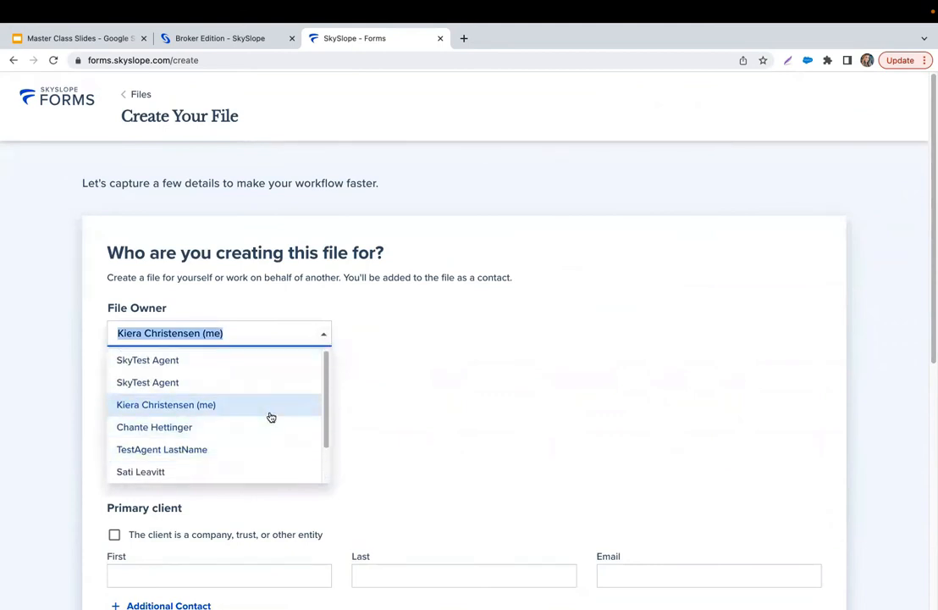
scroll(271, 432, "down", 2)
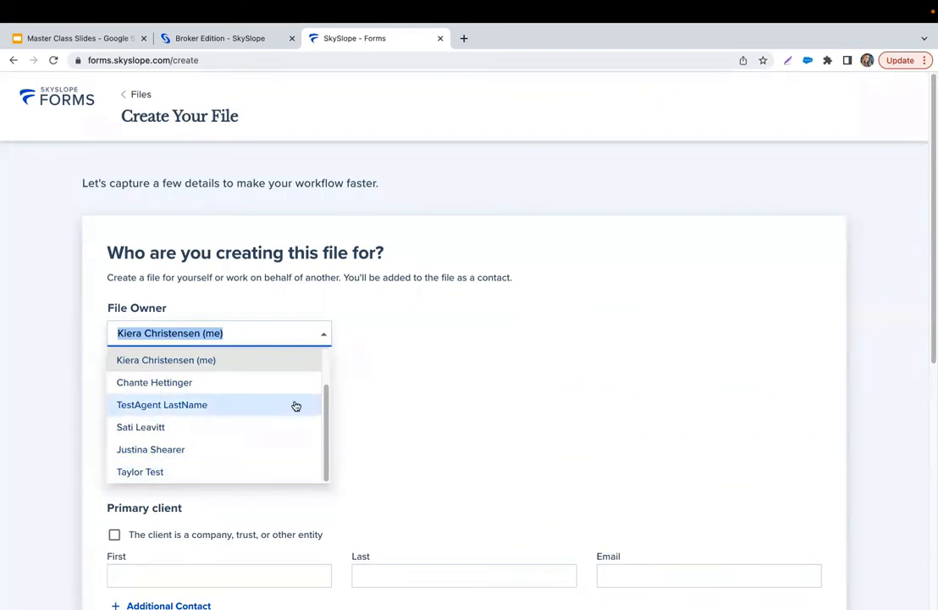
scroll(296, 406, "up", 2)
scroll(279, 444, "down", 2)
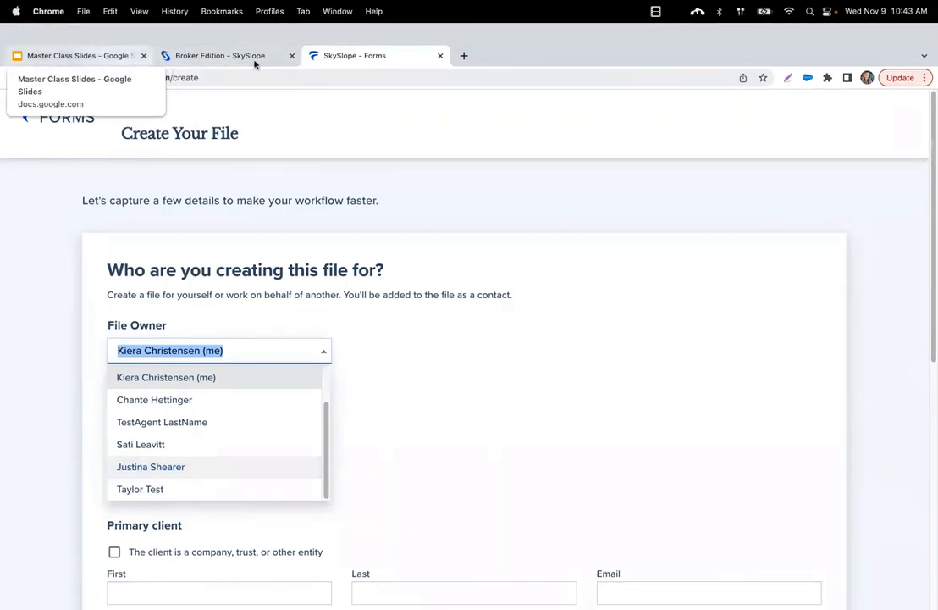
- Switch to the Master Class Slides presentation in Google Slides and show the Next Steps slide
left_click(50, 57)
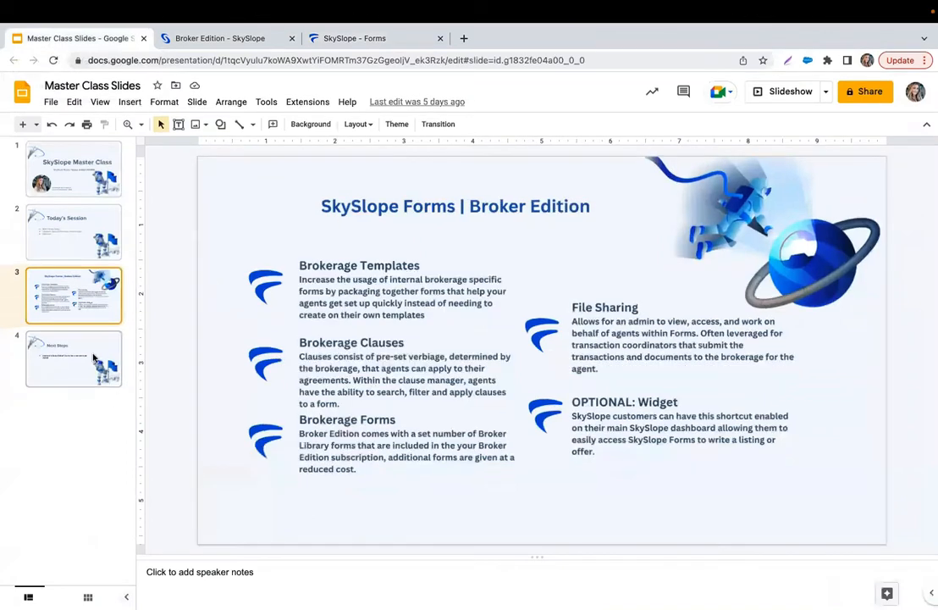
key("Down")
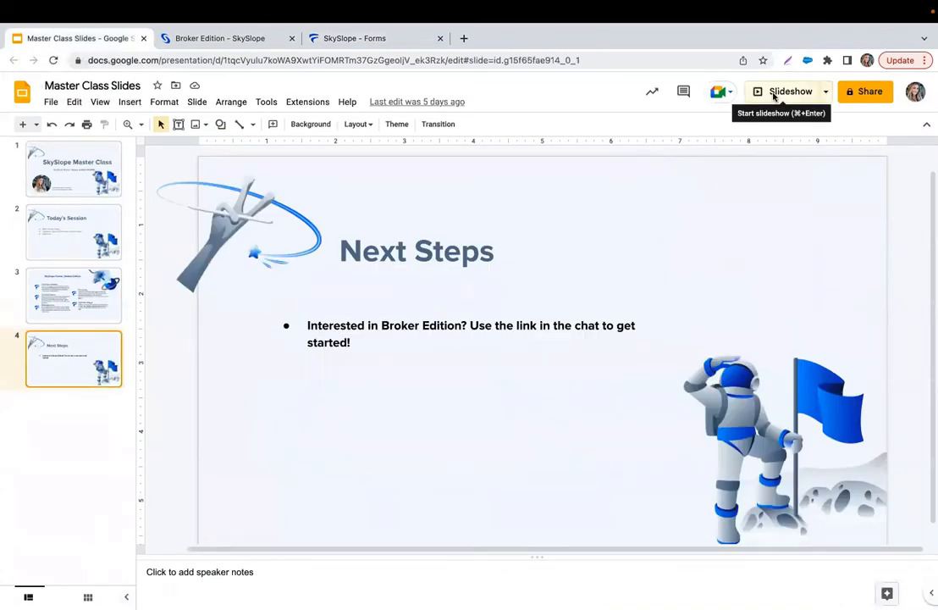